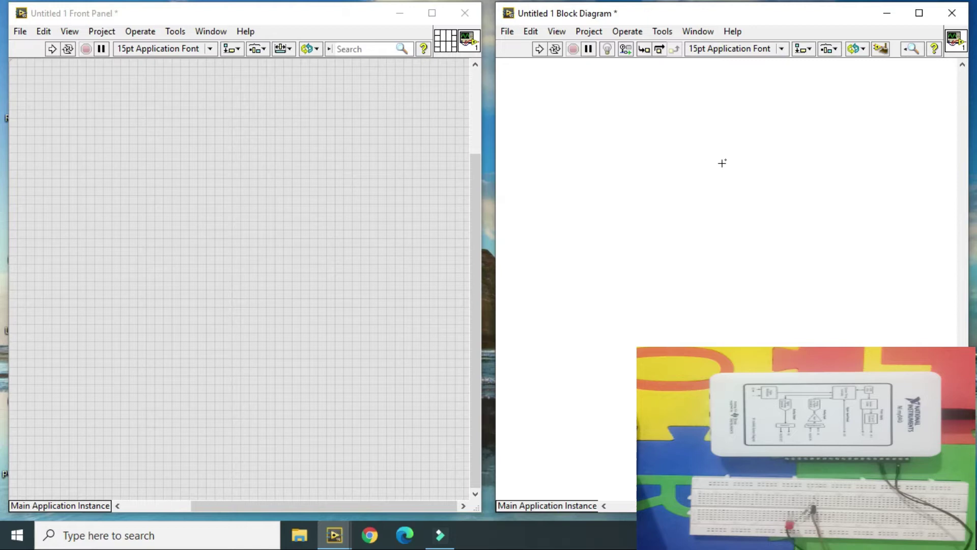
- Place a DAQmx Create Channel node set to Digital Output
{"action": "right_click", "coordinate": [626, 149]}
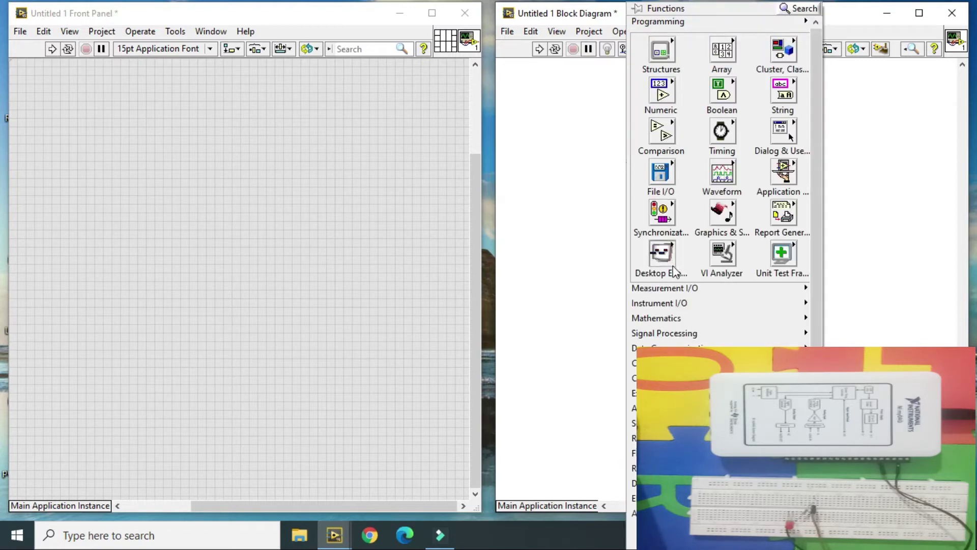
{"action": "mouse_move", "coordinate": [665, 288]}
{"action": "mouse_move", "coordinate": [350, 286]}
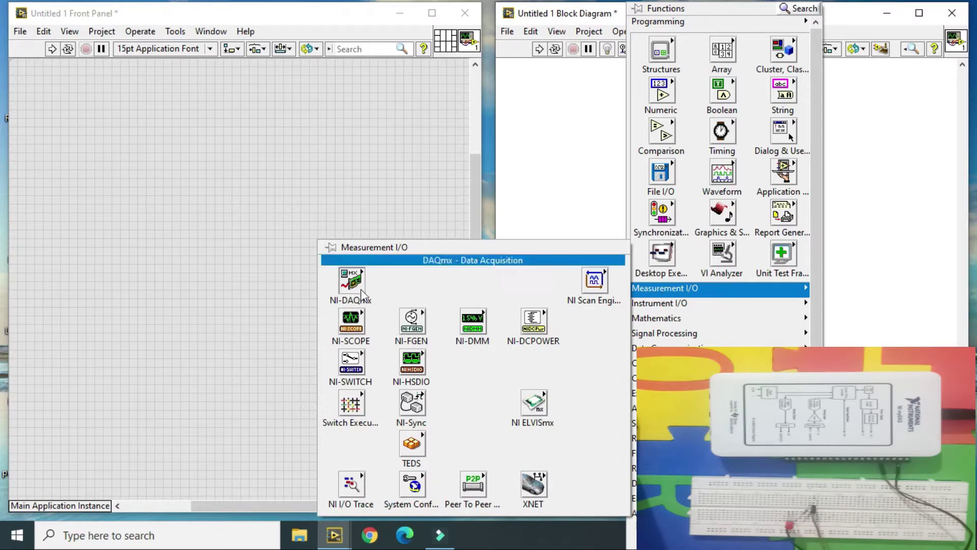
{"action": "left_click", "coordinate": [392, 288]}
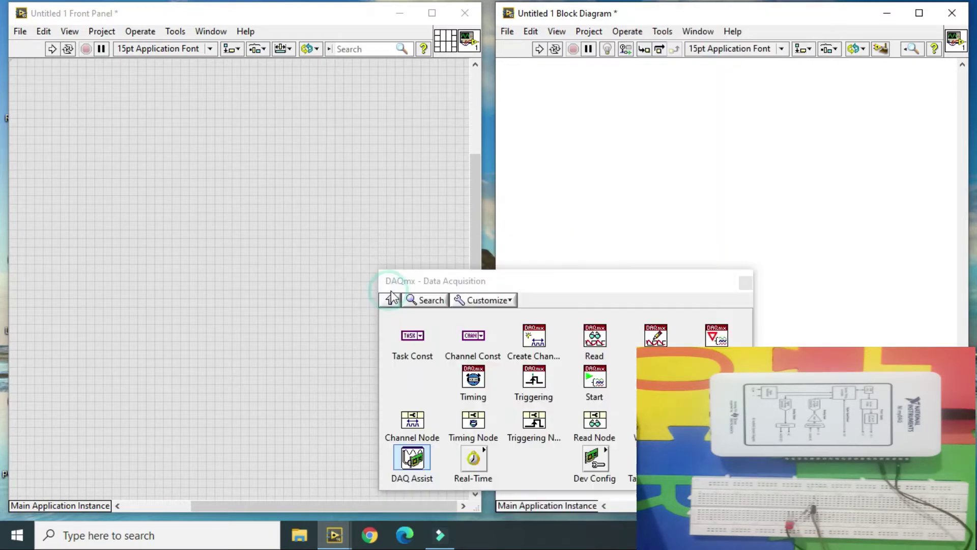
{"action": "left_click", "coordinate": [538, 343]}
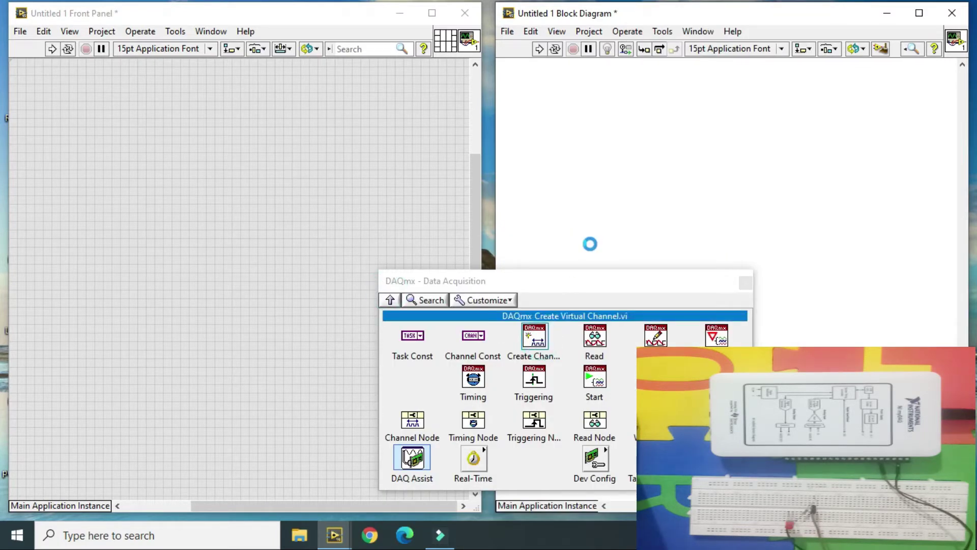
{"action": "left_click", "coordinate": [595, 157]}
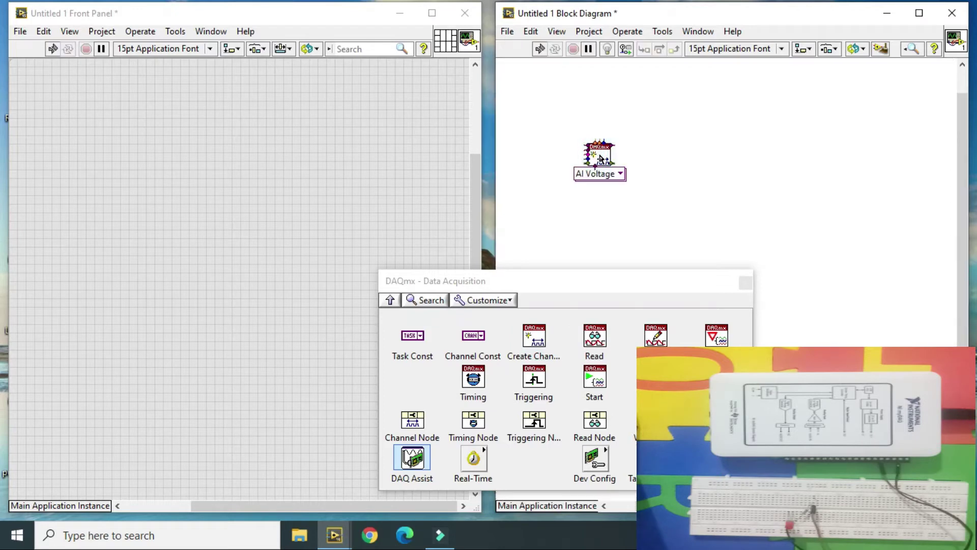
{"action": "left_click", "coordinate": [619, 174]}
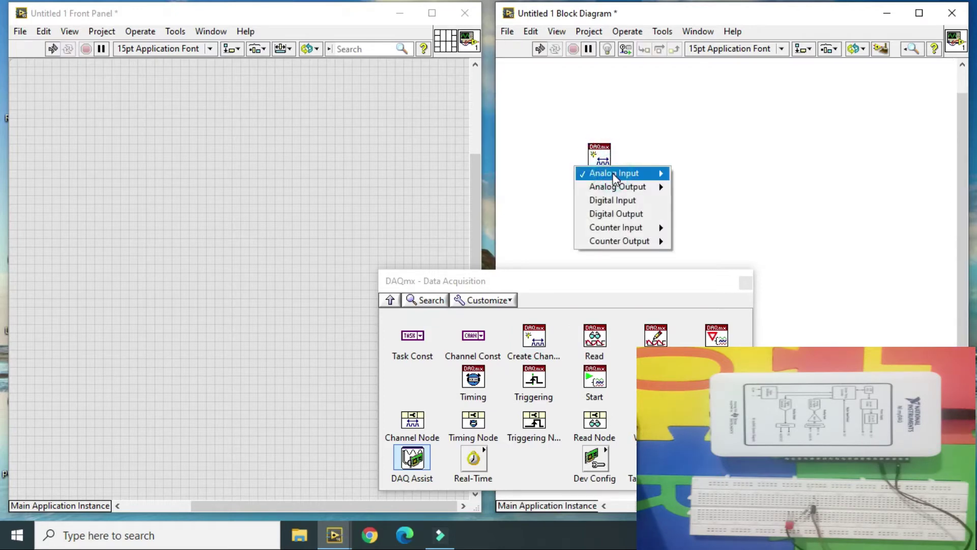
{"action": "left_click", "coordinate": [628, 212]}
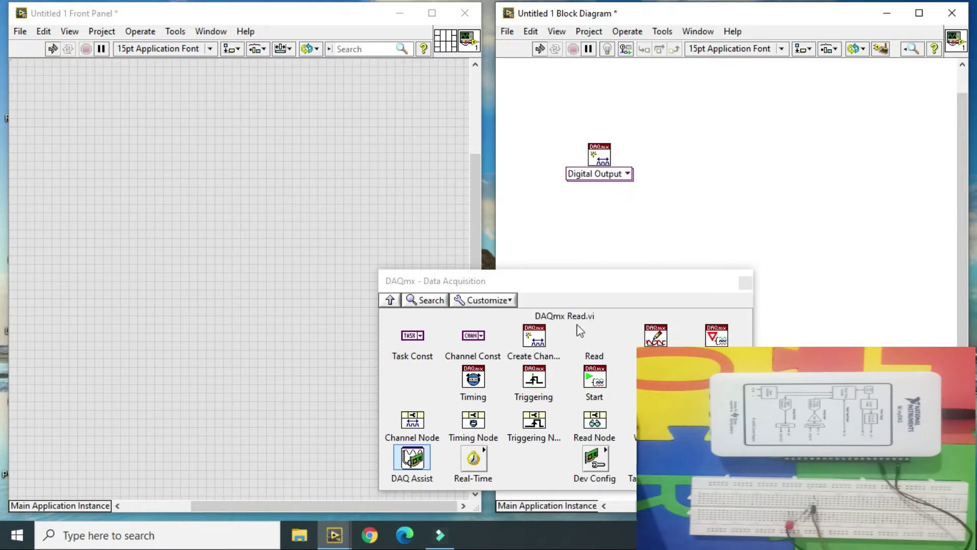
- Add DAQmx Start Task after Create Channel, wiring the task and error lines
{"action": "left_click", "coordinate": [594, 376]}
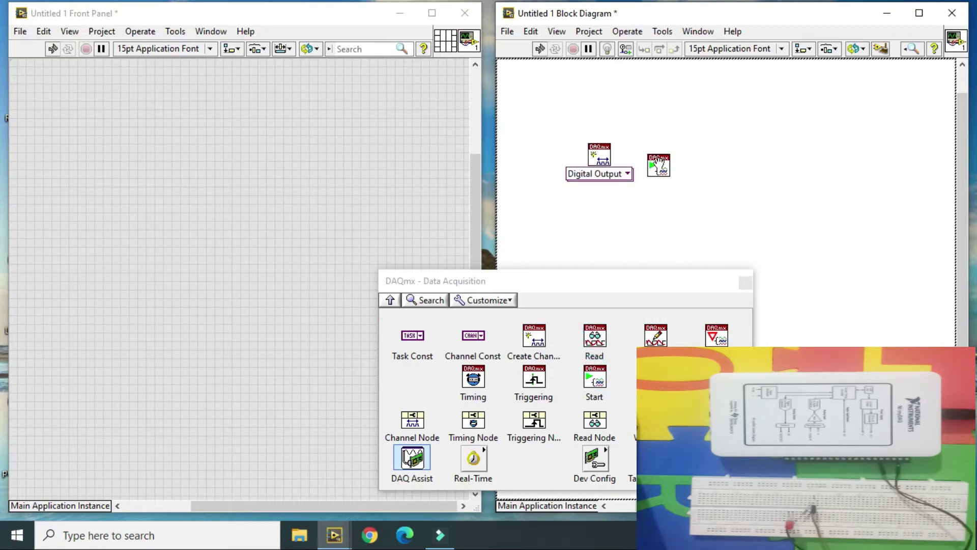
{"action": "left_click", "coordinate": [661, 156]}
{"action": "left_click", "coordinate": [649, 151]}
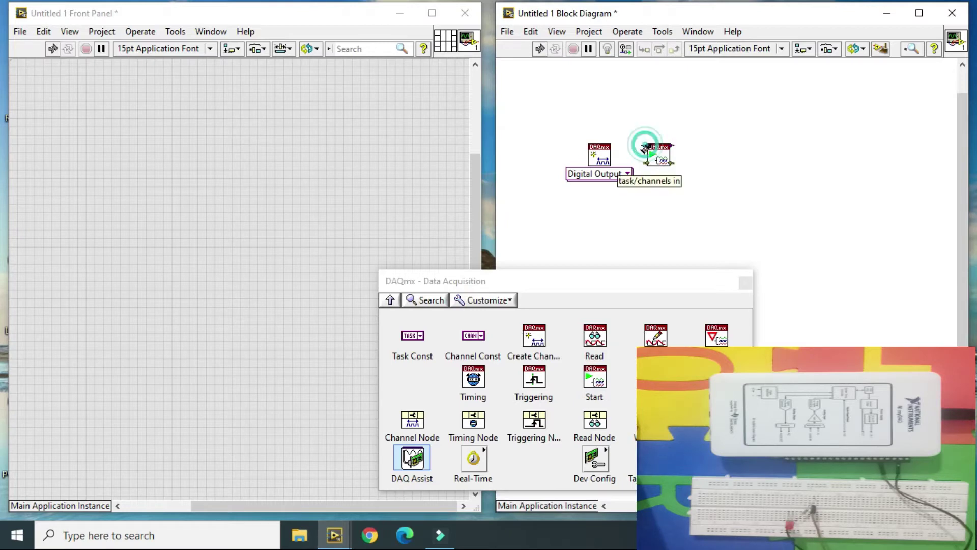
{"action": "left_click", "coordinate": [612, 149]}
{"action": "left_click", "coordinate": [616, 163]}
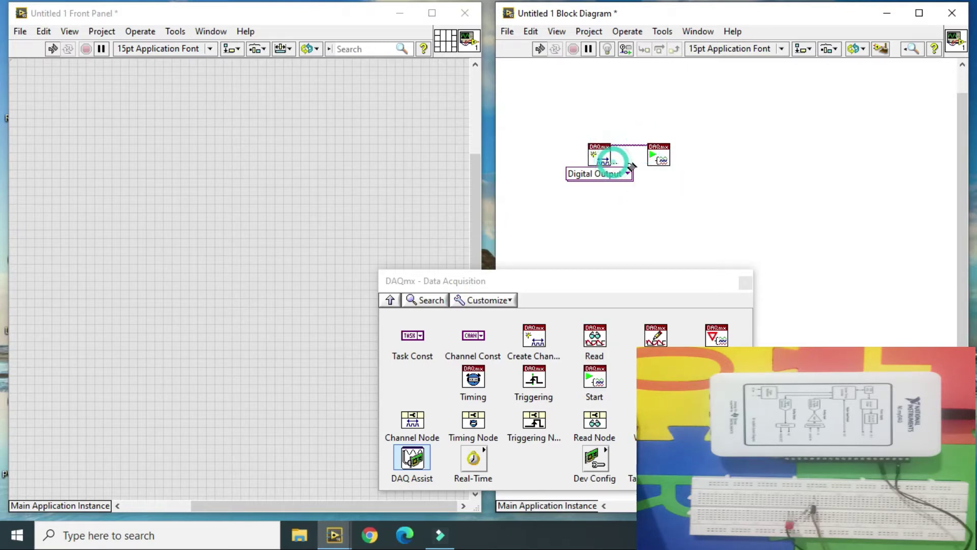
{"action": "left_click", "coordinate": [653, 167]}
- Place Stop Task at the far right and DAQmx Write between Start and Stop
{"action": "left_click", "coordinate": [646, 330]}
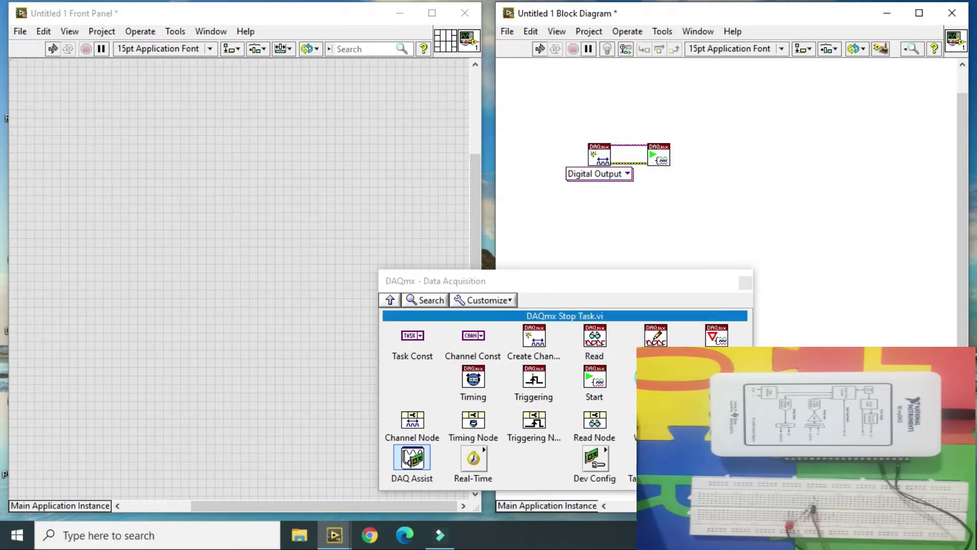
{"action": "left_click", "coordinate": [801, 188]}
{"action": "left_click", "coordinate": [810, 134]}
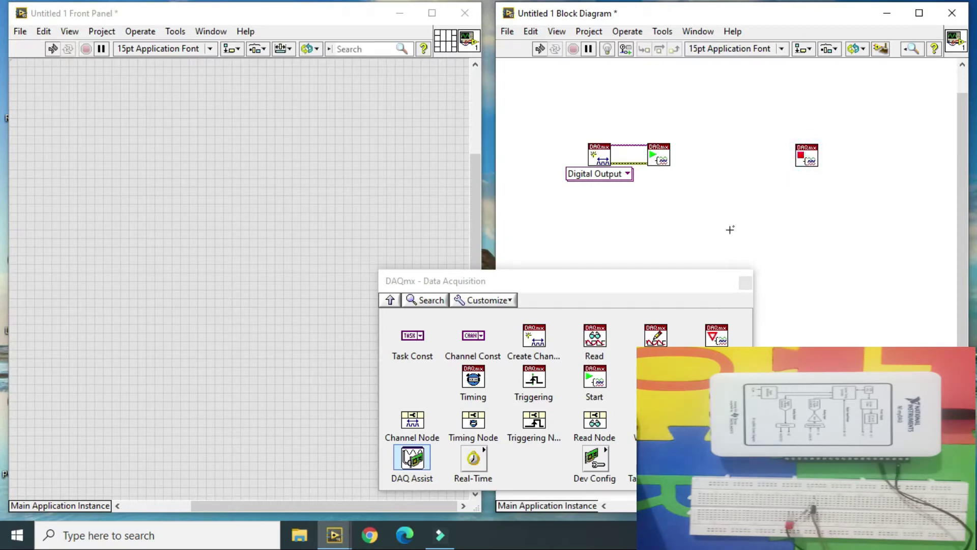
{"action": "left_click", "coordinate": [656, 334]}
{"action": "left_click", "coordinate": [733, 156]}
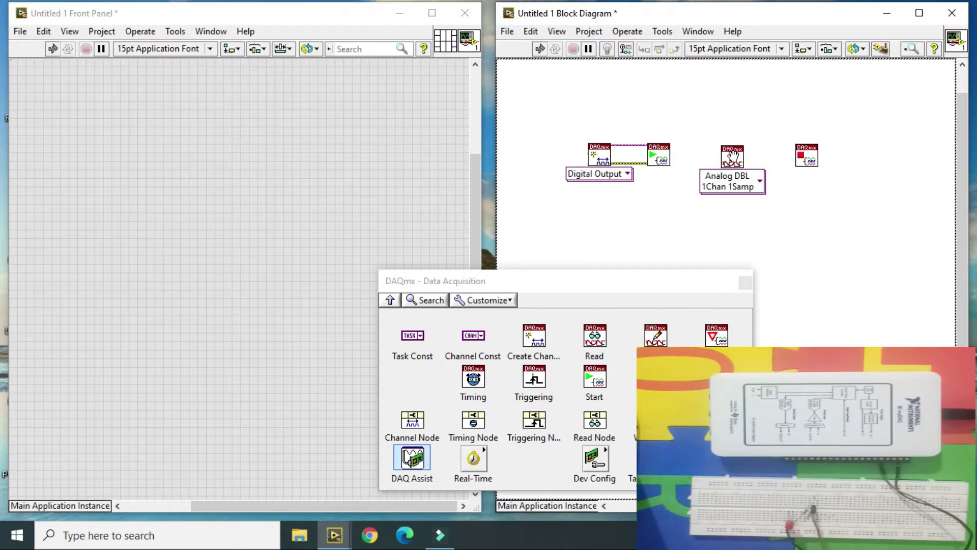
{"action": "left_click", "coordinate": [733, 157]}
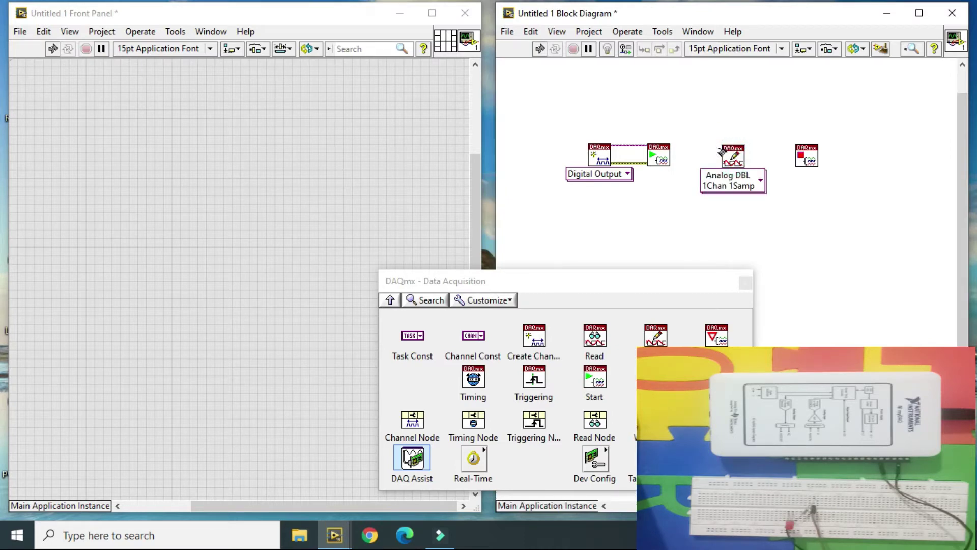
- Wire task and error lines from Start Task through Write into Stop Task
{"action": "left_click", "coordinate": [722, 149]}
{"action": "left_click", "coordinate": [671, 148]}
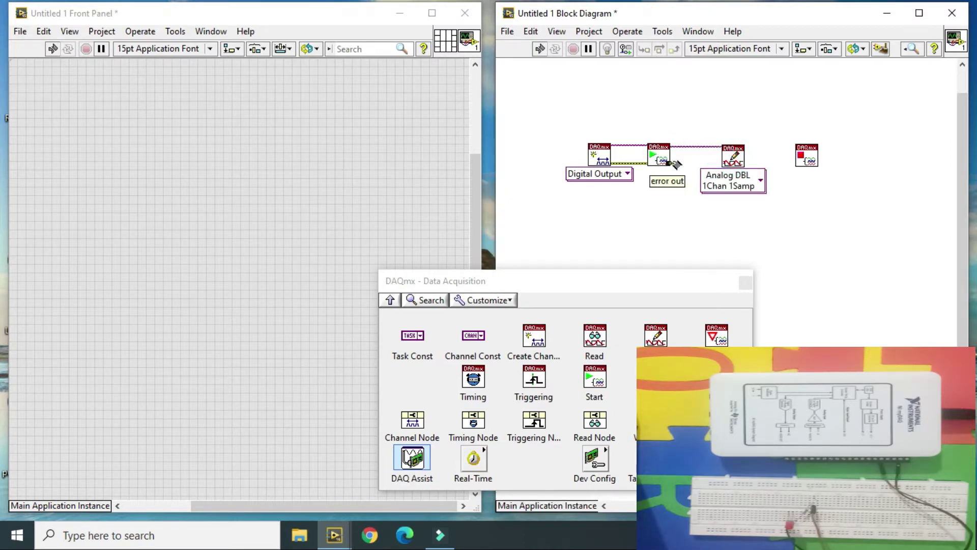
{"action": "left_click", "coordinate": [724, 164]}
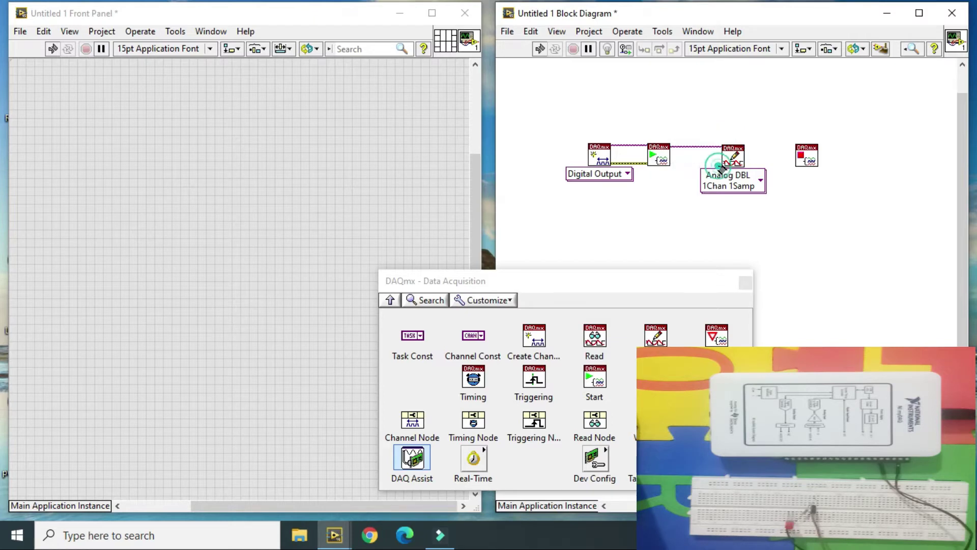
{"action": "left_click", "coordinate": [747, 148]}
{"action": "left_click", "coordinate": [798, 149]}
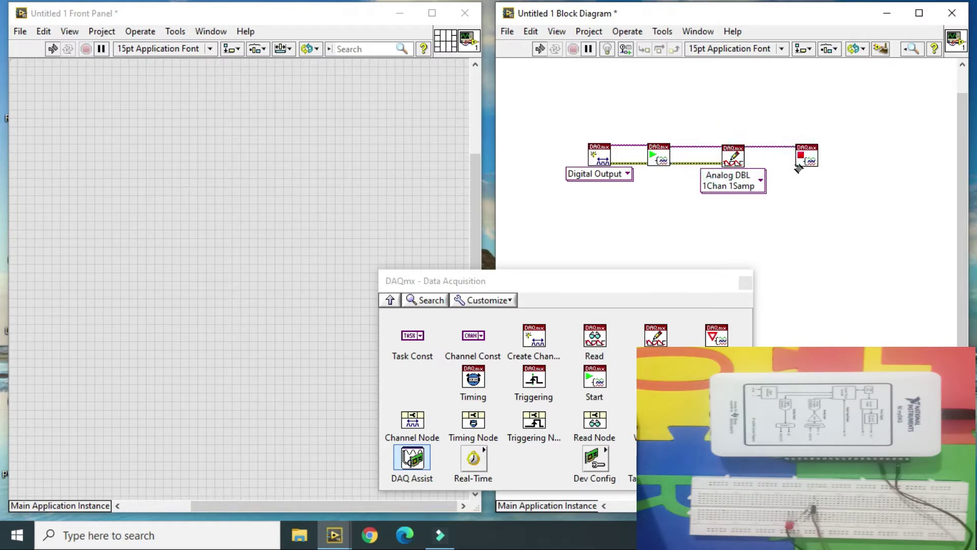
{"action": "left_click", "coordinate": [797, 165]}
{"action": "left_click", "coordinate": [747, 163]}
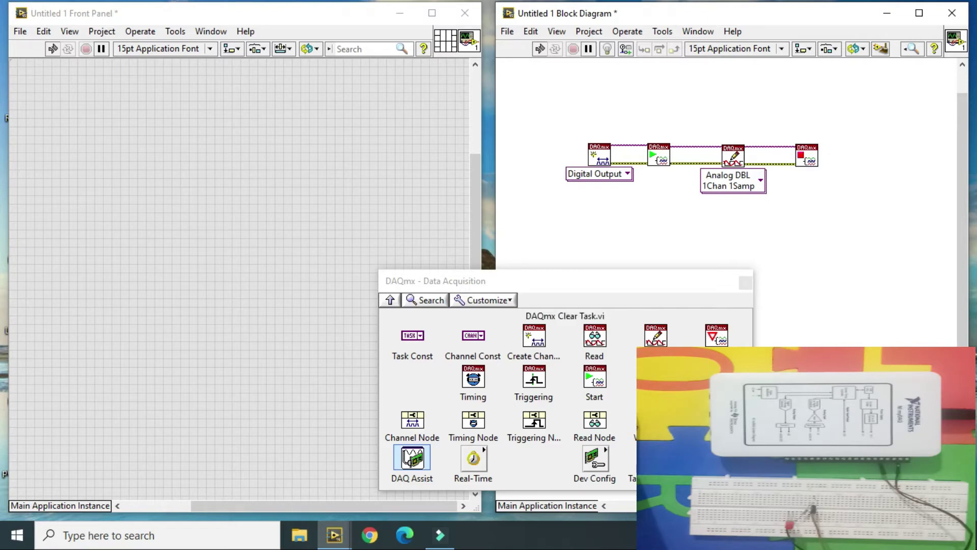
- Add a Clear Task node after Stop Task and wire it in
{"action": "left_click", "coordinate": [851, 157]}
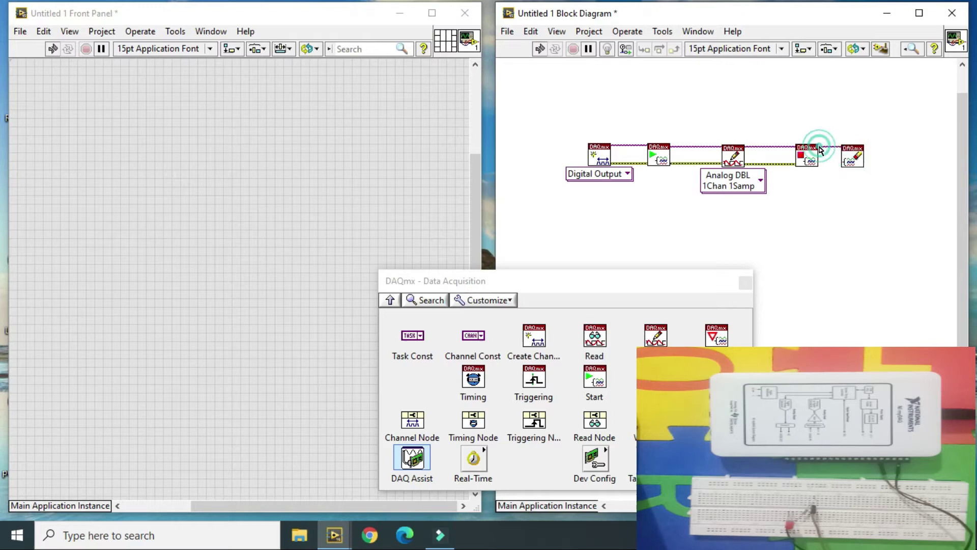
{"action": "left_click", "coordinate": [821, 165]}
{"action": "left_click", "coordinate": [844, 166]}
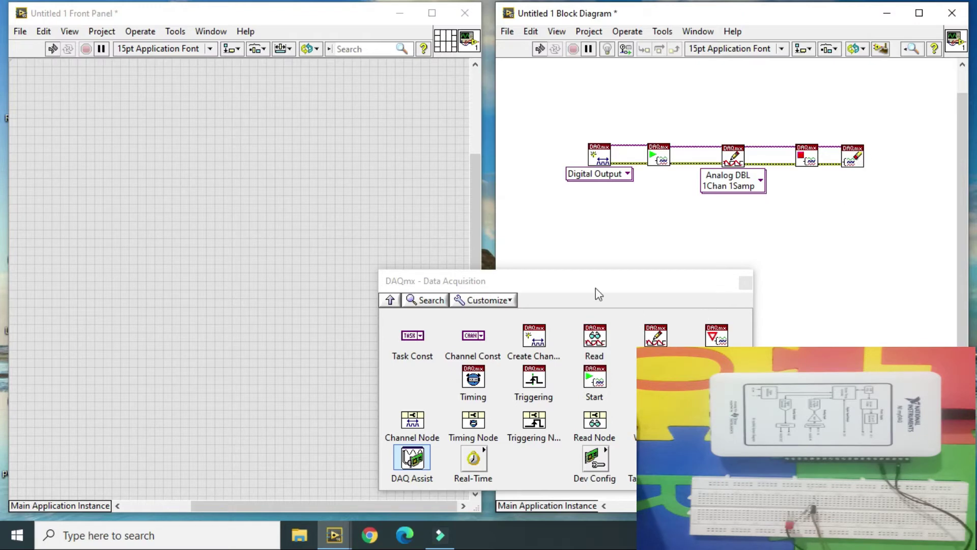
- Place a Simple Error Handler at the end of the DAQmx chain
{"action": "right_click", "coordinate": [762, 233]}
{"action": "mouse_move", "coordinate": [917, 137]}
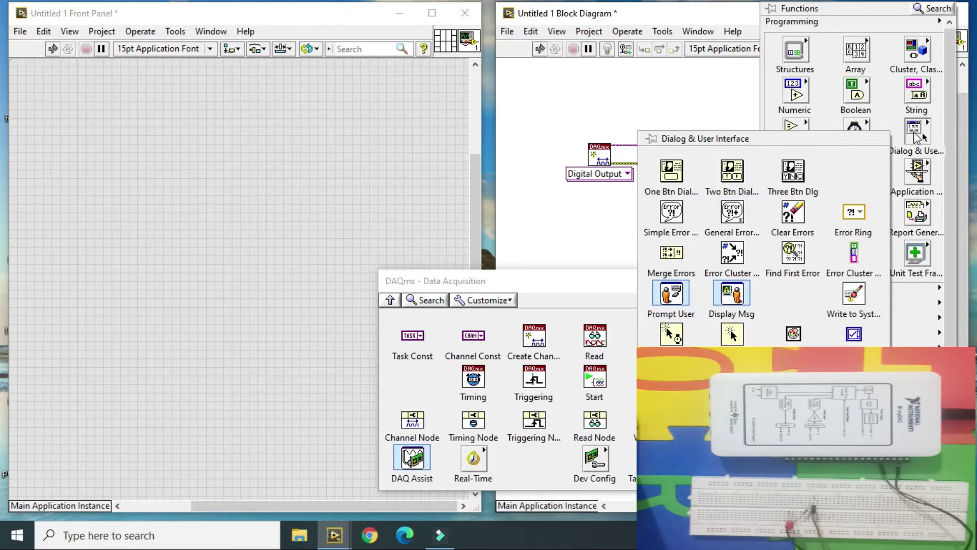
{"action": "left_click", "coordinate": [671, 213]}
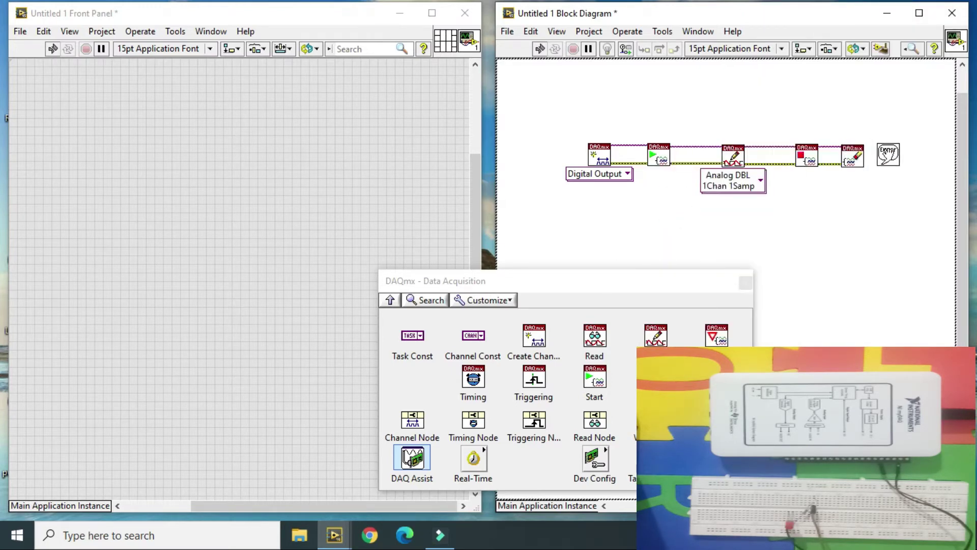
{"action": "left_click", "coordinate": [888, 157]}
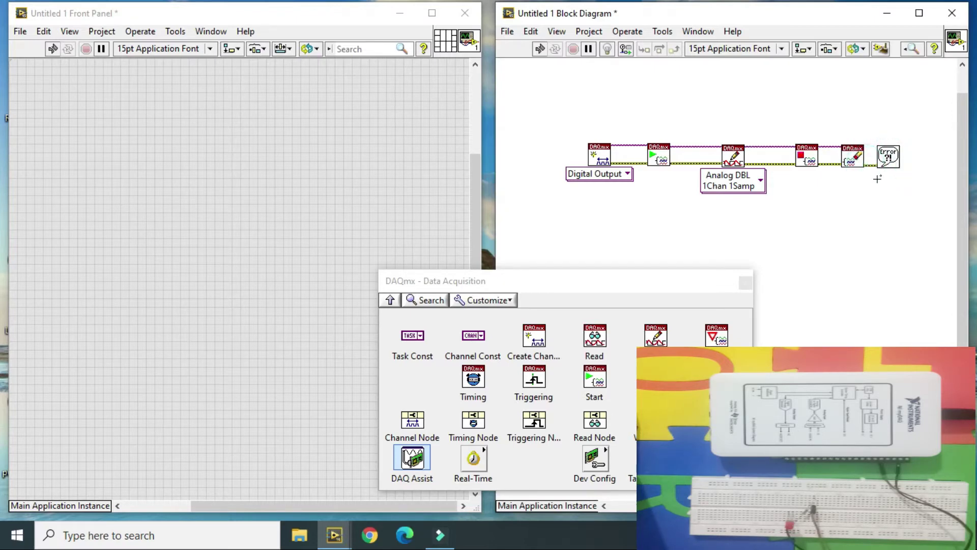
- Enclose DAQmx Write in a While Loop and set it to Digital Bool 1Line 1Point
{"action": "right_click", "coordinate": [840, 214]}
{"action": "mouse_move", "coordinate": [678, 57]}
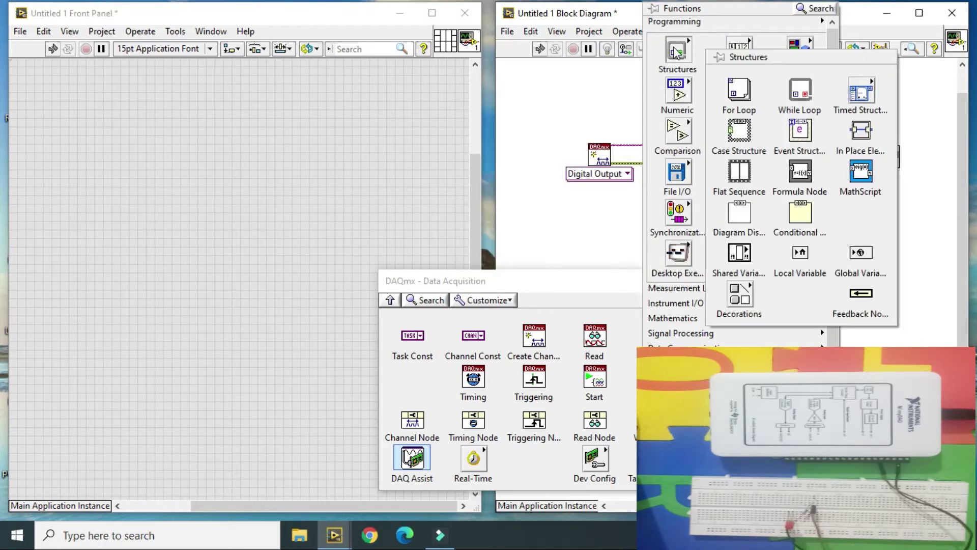
{"action": "left_click", "coordinate": [800, 97]}
{"action": "left_click_drag", "start_coordinate": [680, 100], "coordinate": [790, 246]}
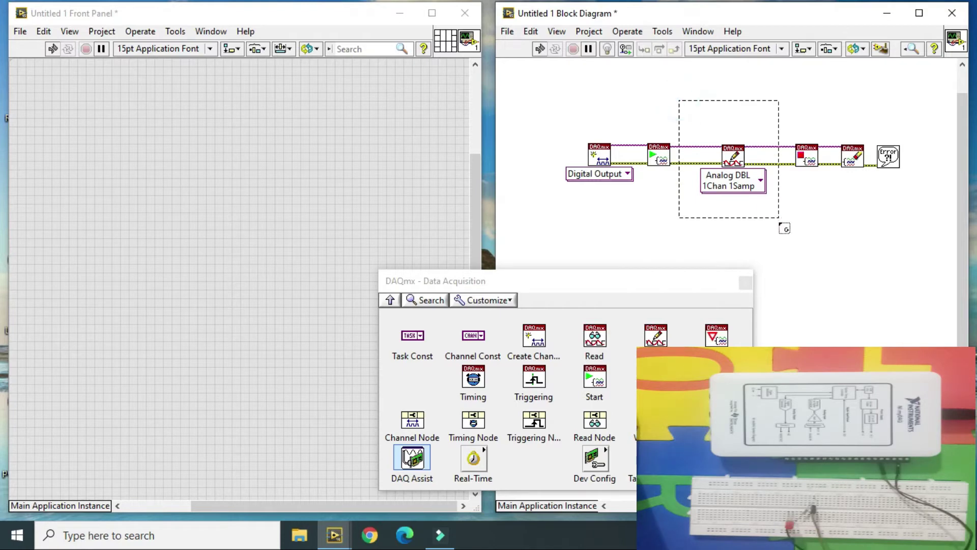
{"action": "left_click", "coordinate": [760, 180]}
{"action": "mouse_move", "coordinate": [728, 189]}
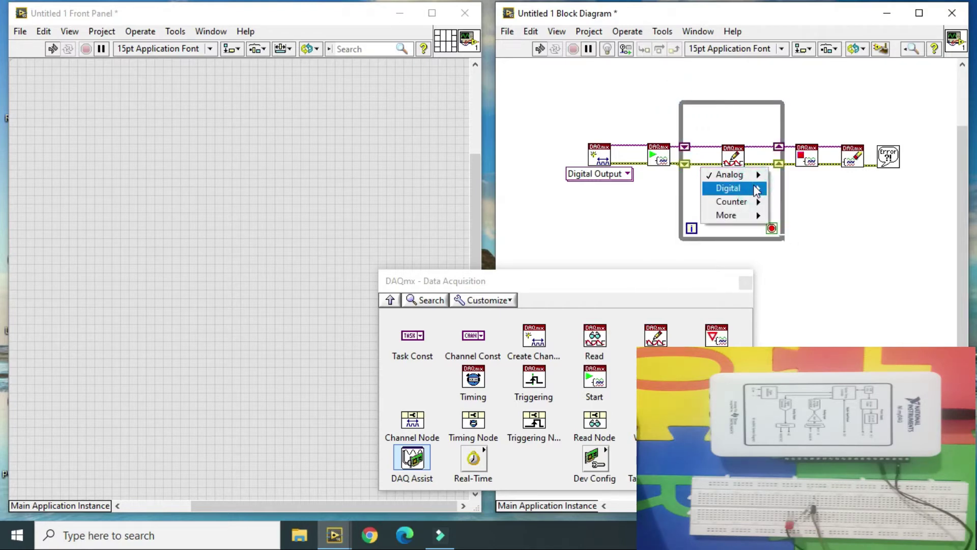
{"action": "mouse_move", "coordinate": [806, 188]}
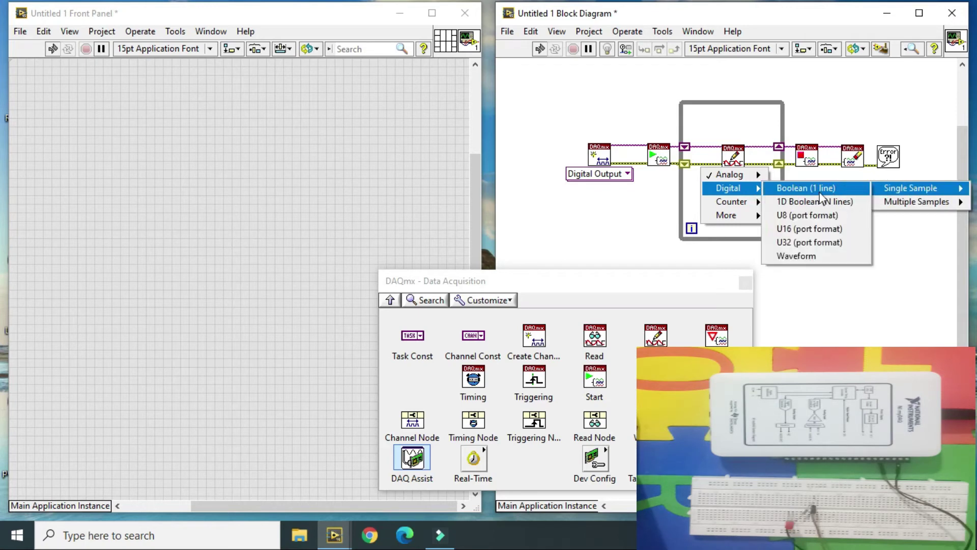
{"action": "mouse_move", "coordinate": [910, 188]}
{"action": "left_click", "coordinate": [806, 187]}
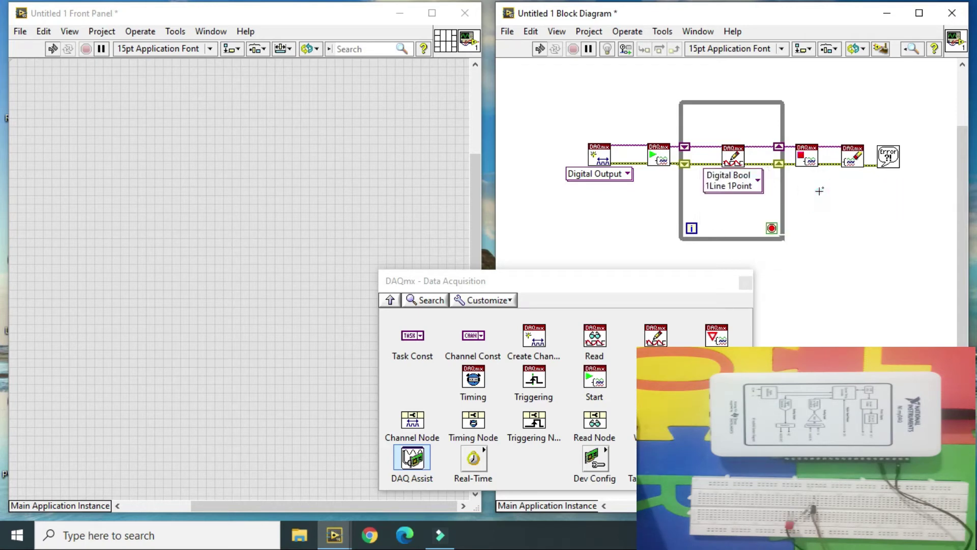
- Create a stop button control on the loop's condition terminal
{"action": "right_click", "coordinate": [770, 229]}
{"action": "left_click", "coordinate": [808, 245]}
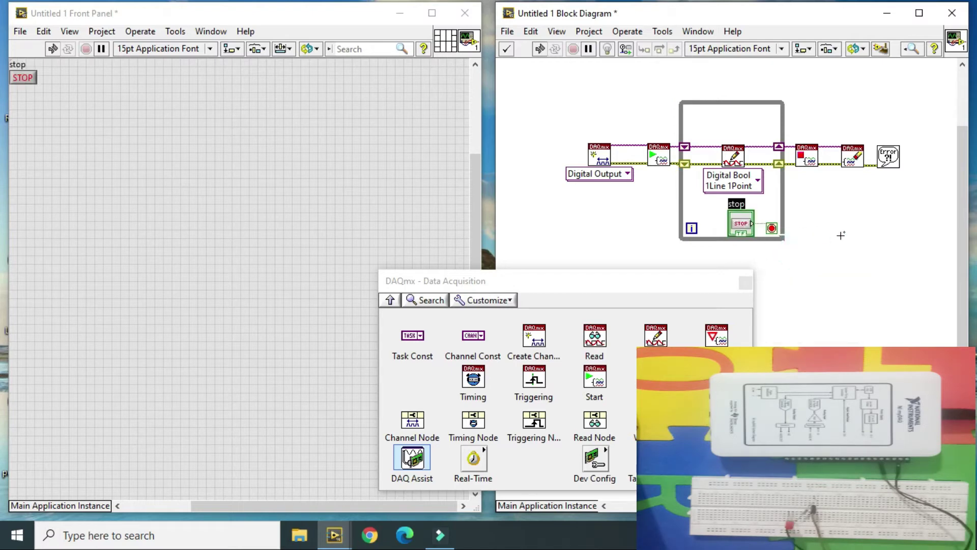
{"action": "left_click", "coordinate": [841, 235]}
- Add a front-panel Boolean push button, wire it inside the loop to Write's data, and tidy up
{"action": "right_click", "coordinate": [172, 97]}
{"action": "mouse_move", "coordinate": [265, 129]}
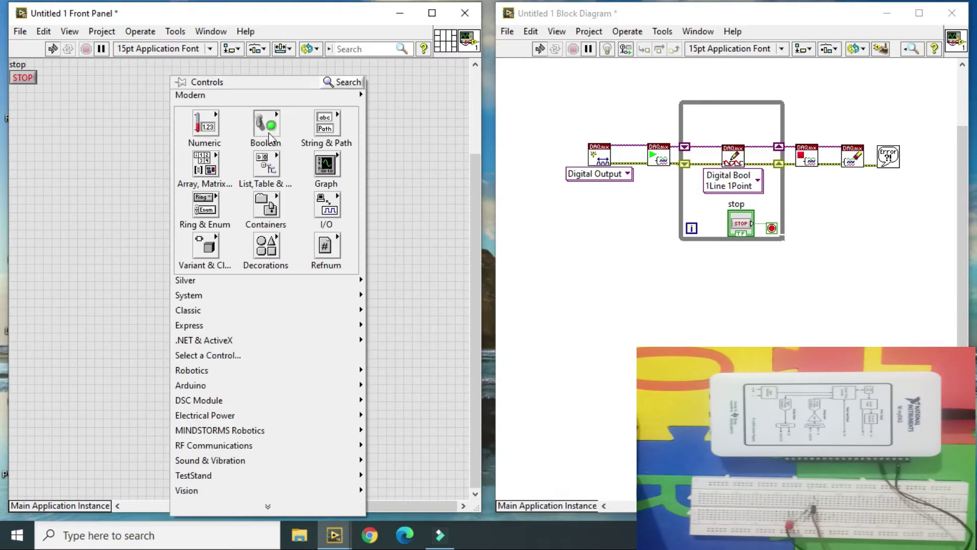
{"action": "left_click", "coordinate": [326, 163]}
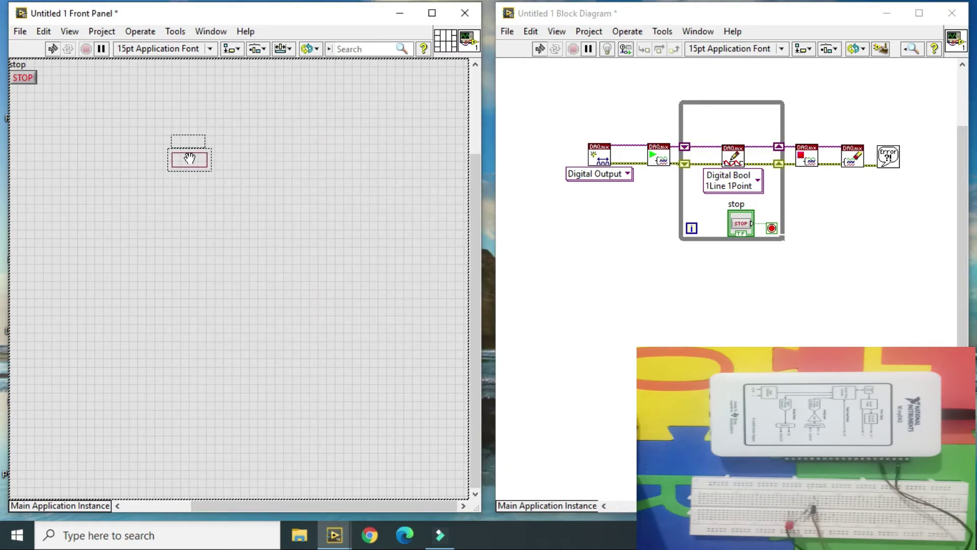
{"action": "left_click", "coordinate": [191, 163]}
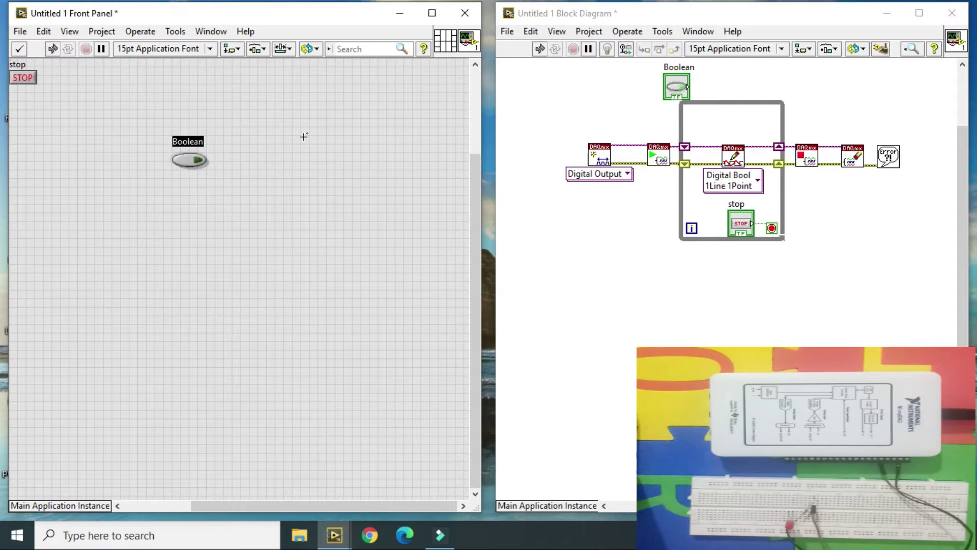
{"action": "left_click_drag", "start_coordinate": [677, 90], "coordinate": [704, 130]}
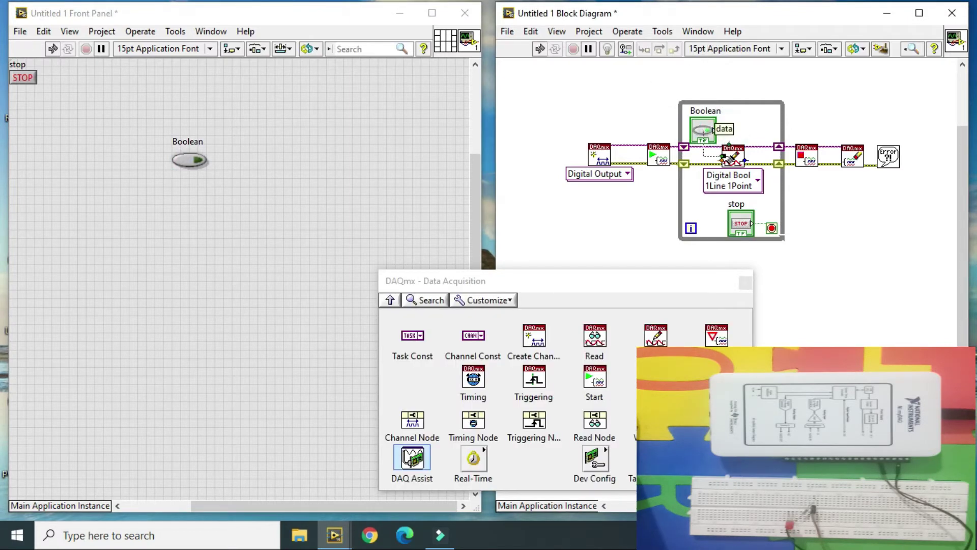
{"action": "left_click", "coordinate": [730, 156]}
{"action": "key", "text": "ctrl+u"}
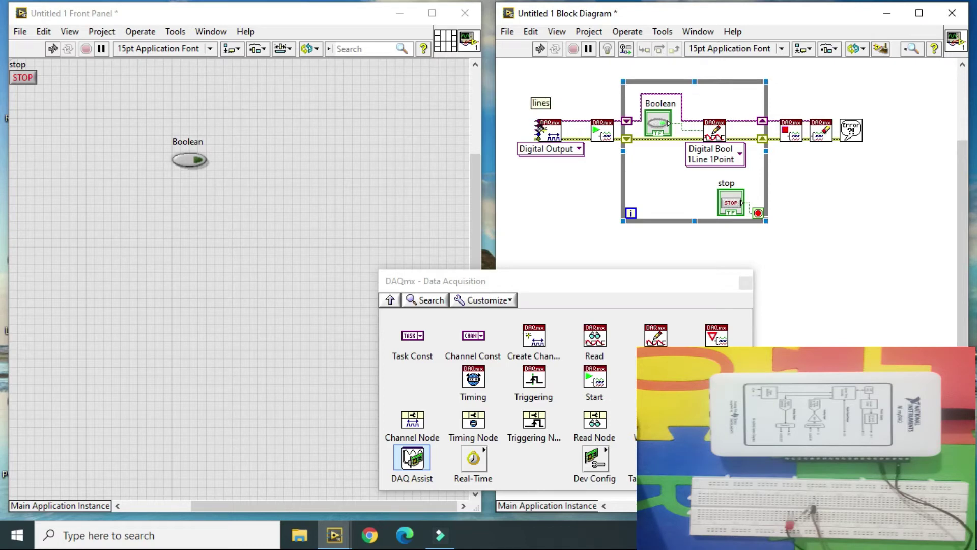
- Wire a myDAQ1/port0/line5 constant into Create Channel's lines input, then close the DAQmx palette
{"action": "right_click", "coordinate": [544, 129]}
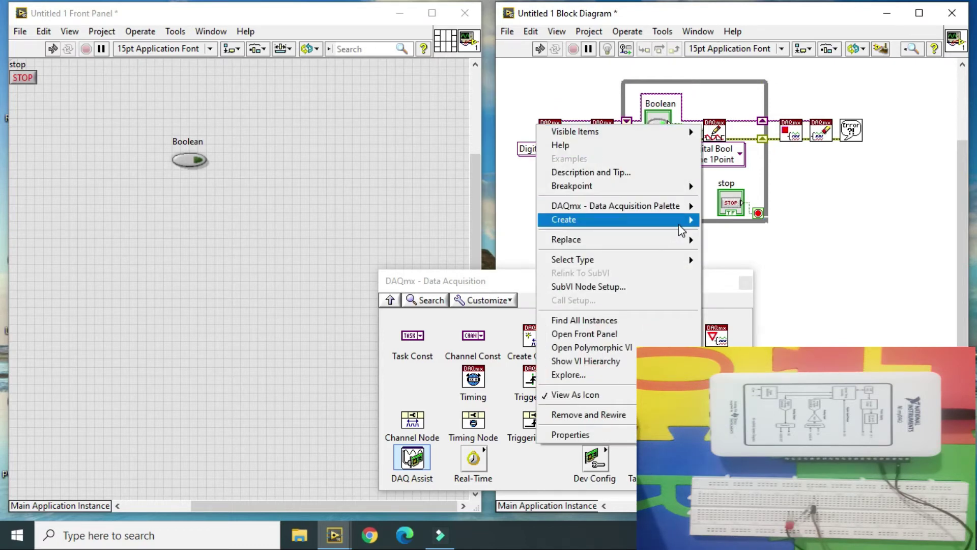
{"action": "mouse_move", "coordinate": [580, 219]}
{"action": "left_click", "coordinate": [726, 222]}
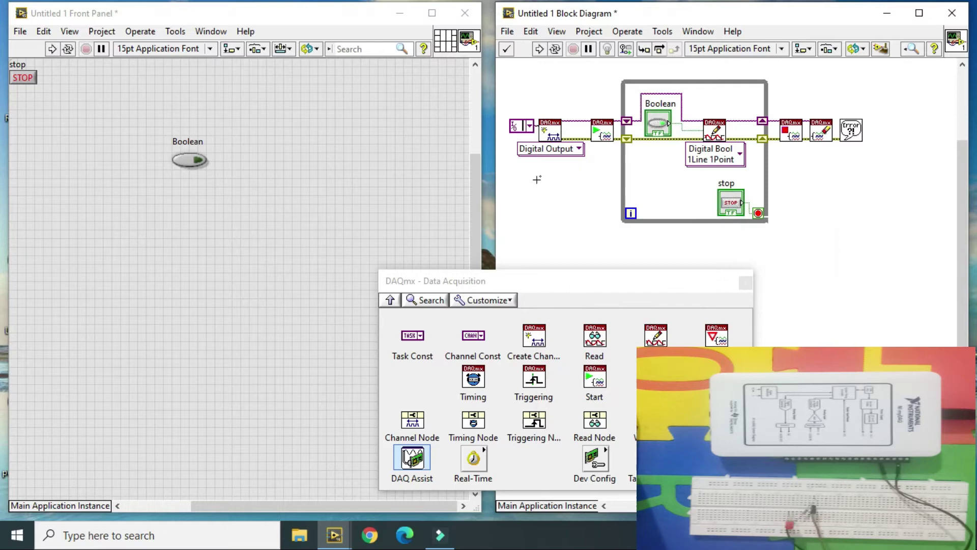
{"action": "left_click", "coordinate": [527, 126]}
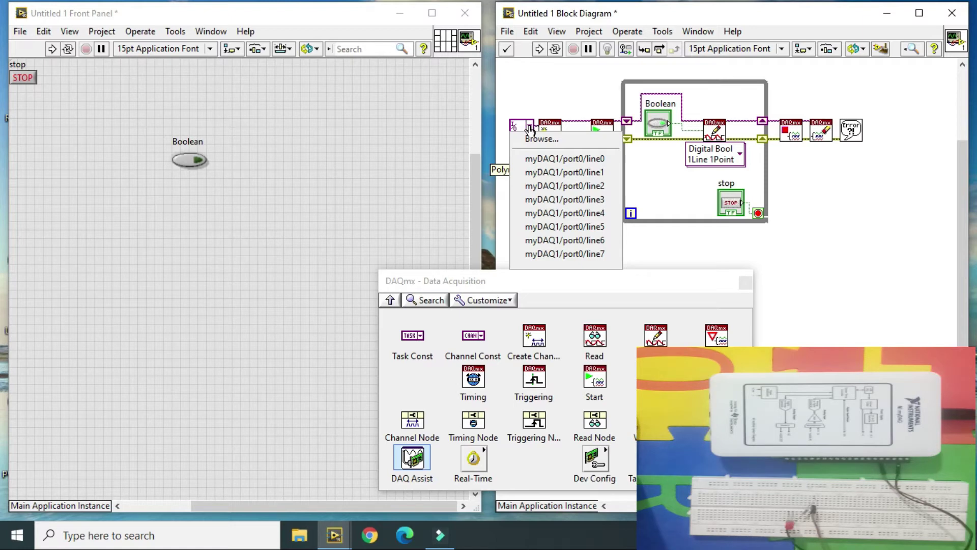
{"action": "left_click", "coordinate": [576, 228]}
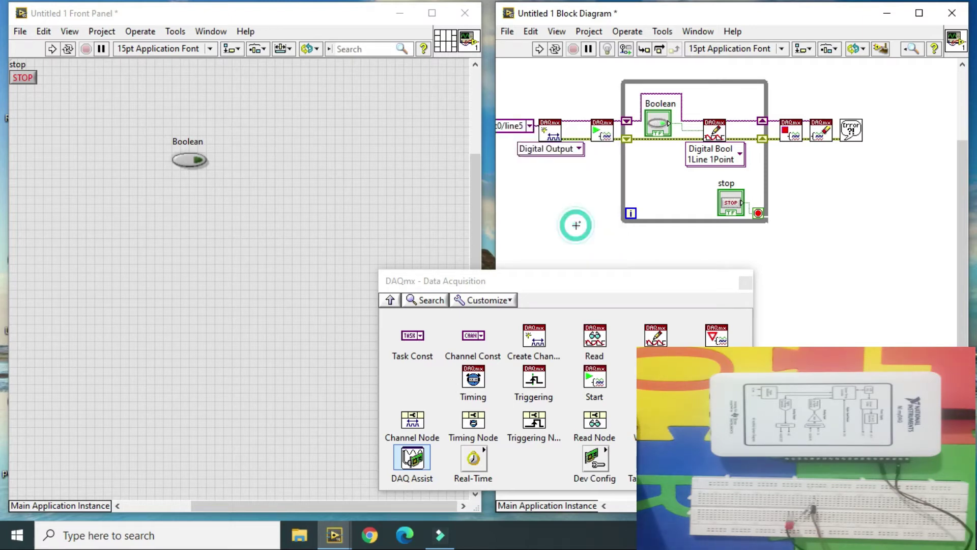
{"action": "left_click", "coordinate": [816, 258]}
{"action": "key", "text": "ctrl+r"}
{"action": "scroll", "coordinate": [816, 257], "scroll_direction": "left", "scroll_amount": 3}
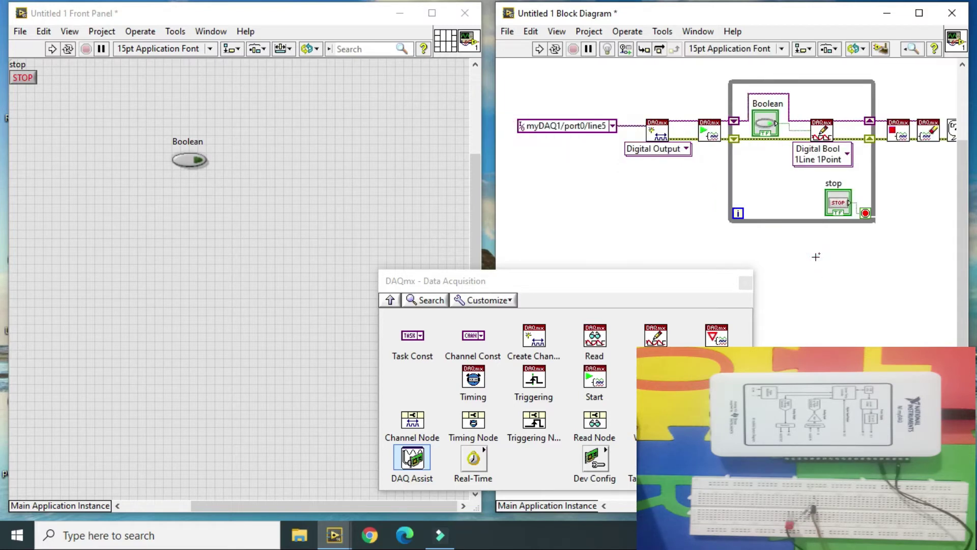
{"action": "left_click", "coordinate": [747, 283]}
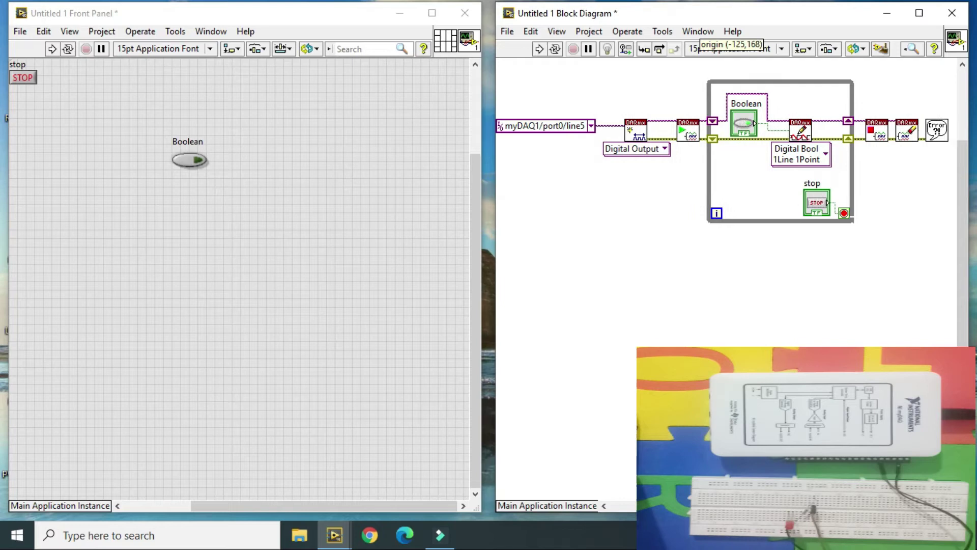
{"action": "scroll", "coordinate": [725, 192], "scroll_direction": "right", "scroll_amount": 2}
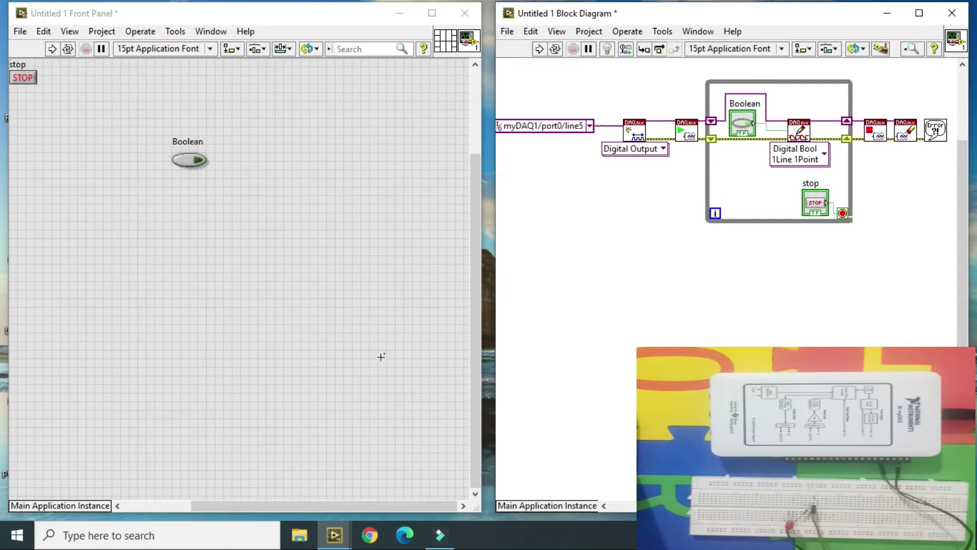
- Place a Round LED indicator, Boolean 2, on the front panel and enlarge it
{"action": "left_click", "coordinate": [714, 220]}
{"action": "right_click", "coordinate": [342, 159]}
{"action": "mouse_move", "coordinate": [438, 128]}
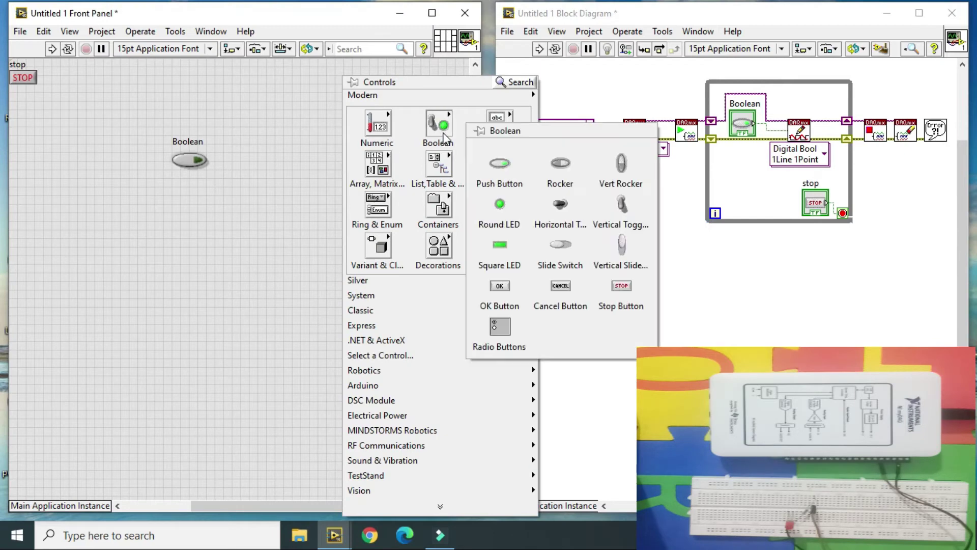
{"action": "left_click", "coordinate": [509, 210]}
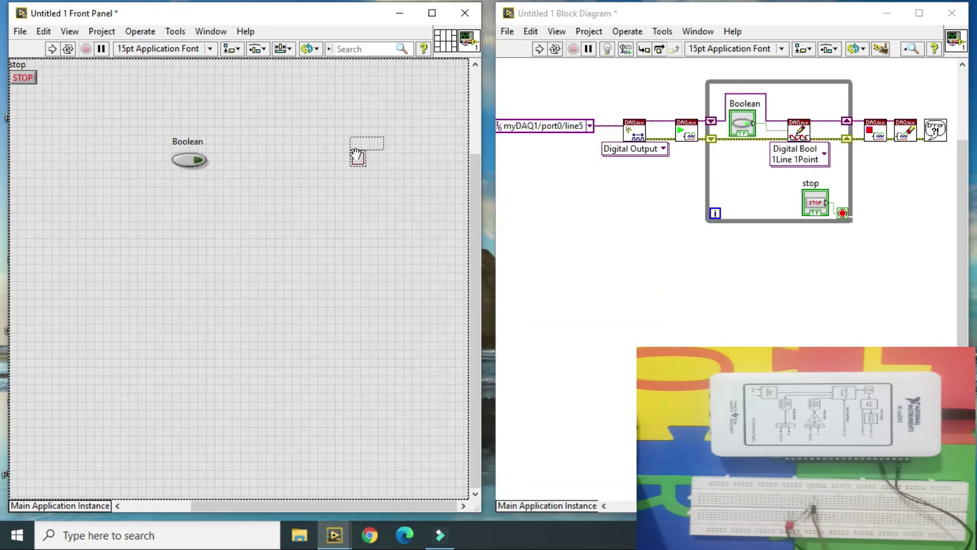
{"action": "left_click", "coordinate": [336, 153]}
{"action": "left_click", "coordinate": [339, 155]}
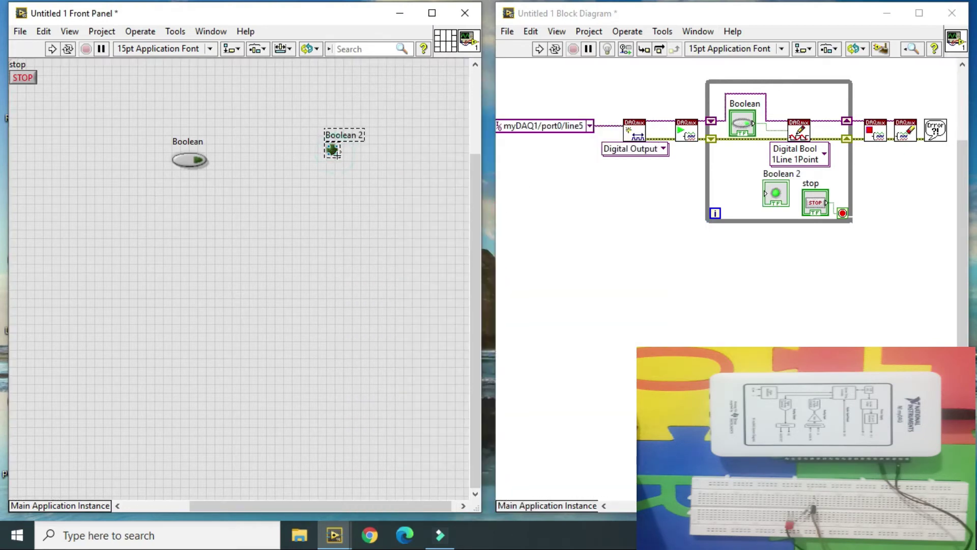
{"action": "left_click_drag", "start_coordinate": [337, 152], "coordinate": [382, 177]}
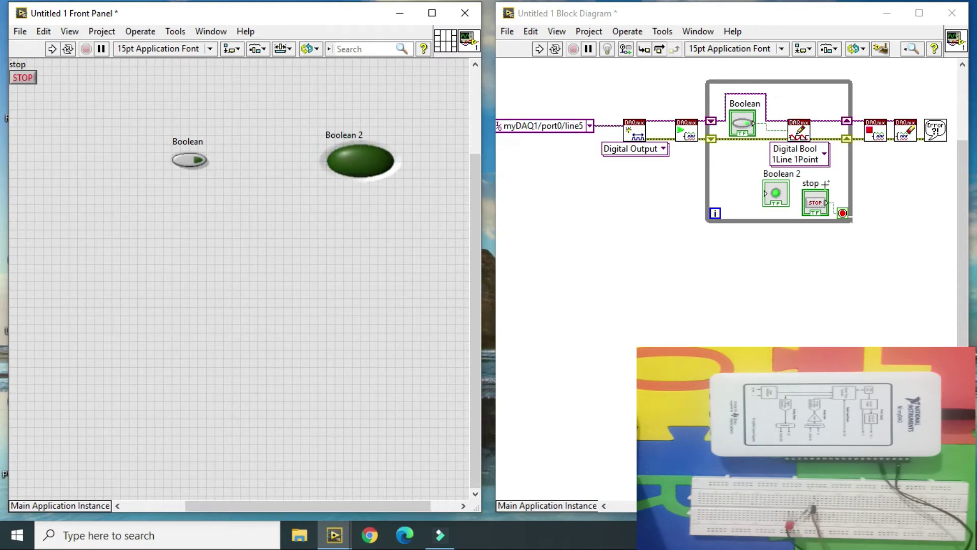
- Wire the push button's value to the Boolean 2 terminal in the loop
{"action": "left_click", "coordinate": [767, 195]}
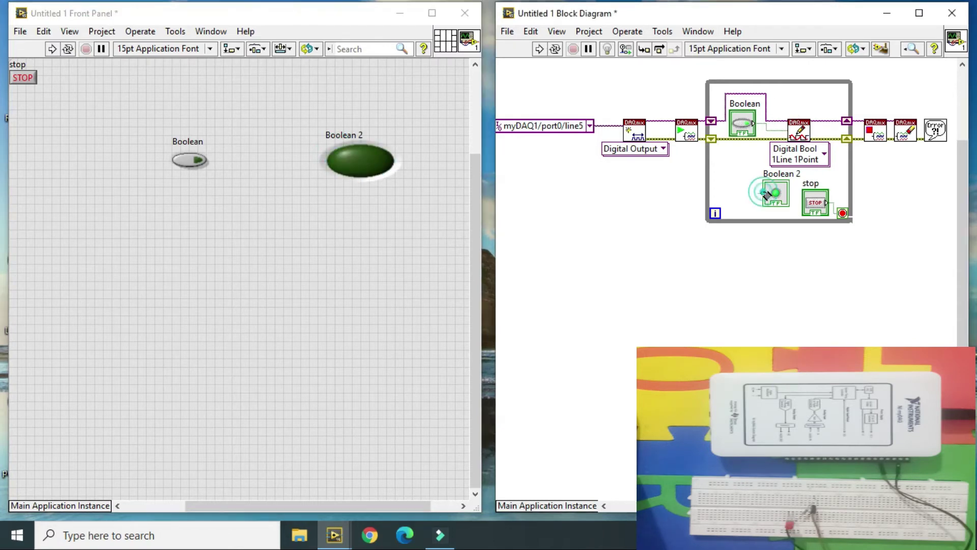
{"action": "left_click", "coordinate": [766, 129]}
{"action": "left_click", "coordinate": [723, 222]}
{"action": "left_click", "coordinate": [577, 127]}
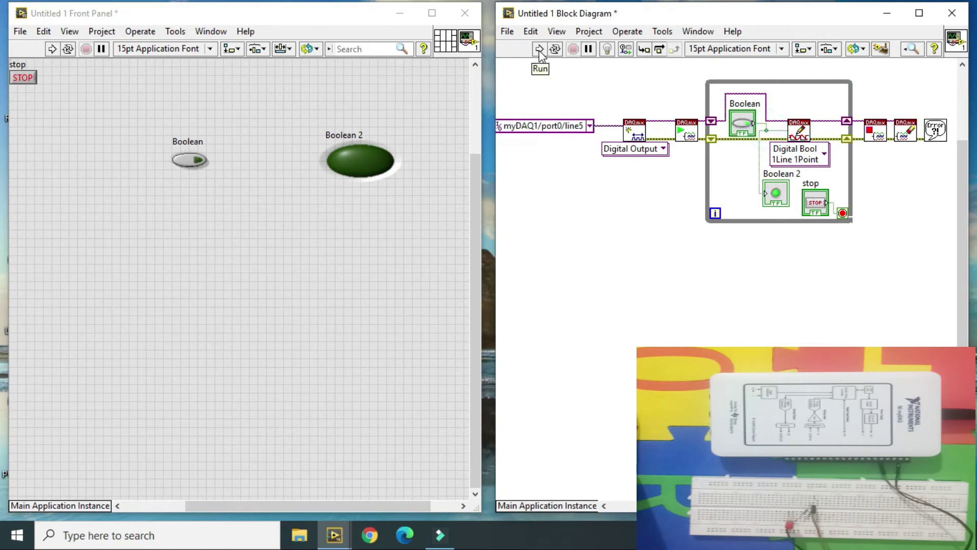
- Run the VI and toggle the push button six times to switch the LEDs on and off
{"action": "left_click", "coordinate": [539, 50]}
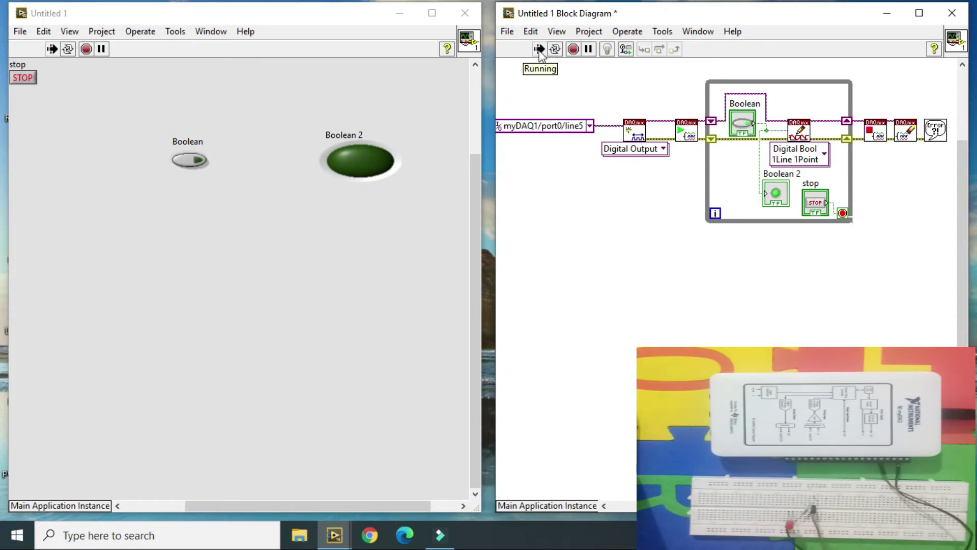
{"action": "left_click", "coordinate": [197, 162]}
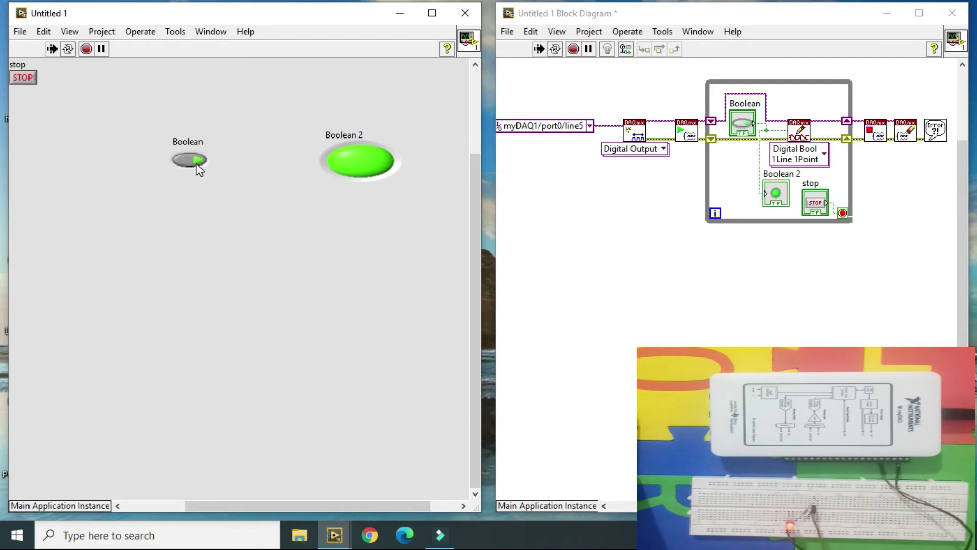
{"action": "left_click", "coordinate": [196, 162]}
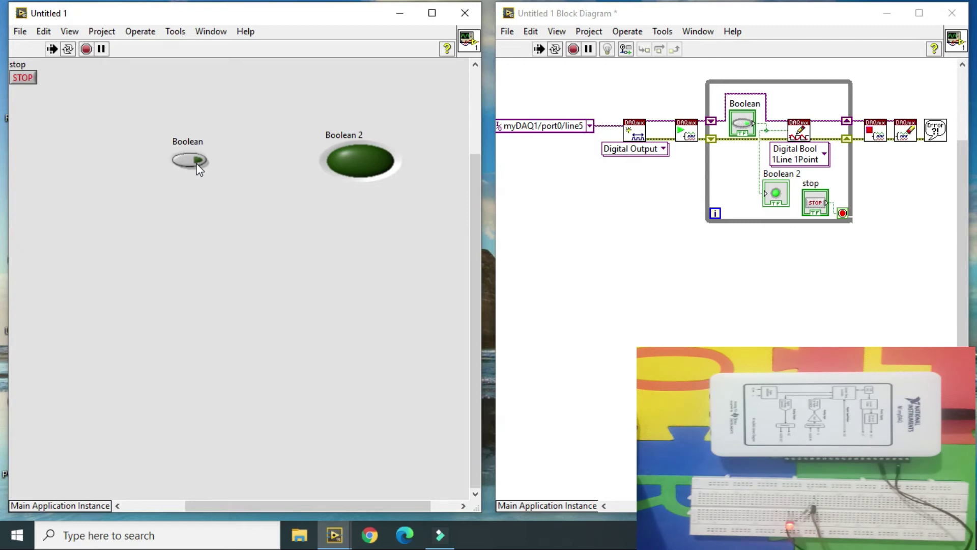
{"action": "left_click", "coordinate": [196, 162]}
{"action": "left_click", "coordinate": [196, 163]}
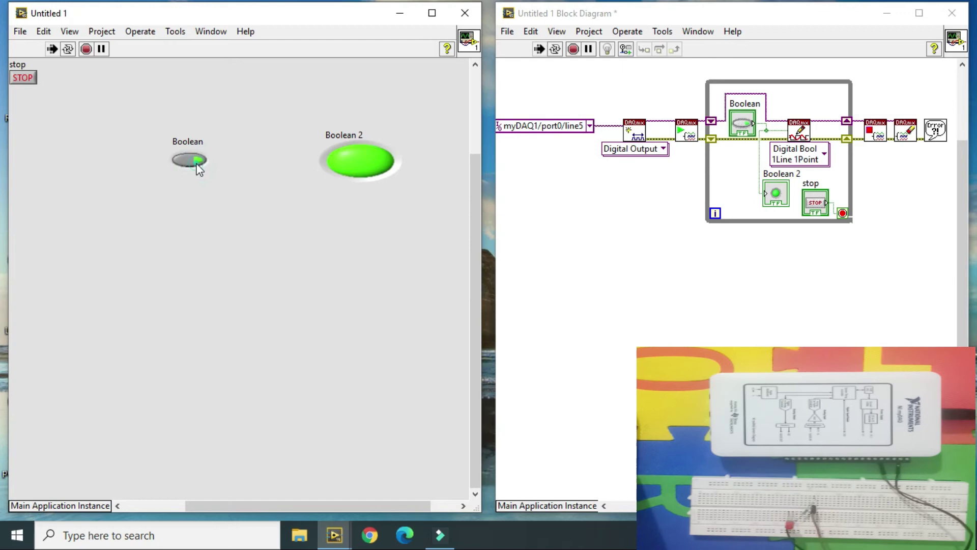
{"action": "left_click", "coordinate": [196, 162]}
{"action": "left_click", "coordinate": [197, 163]}
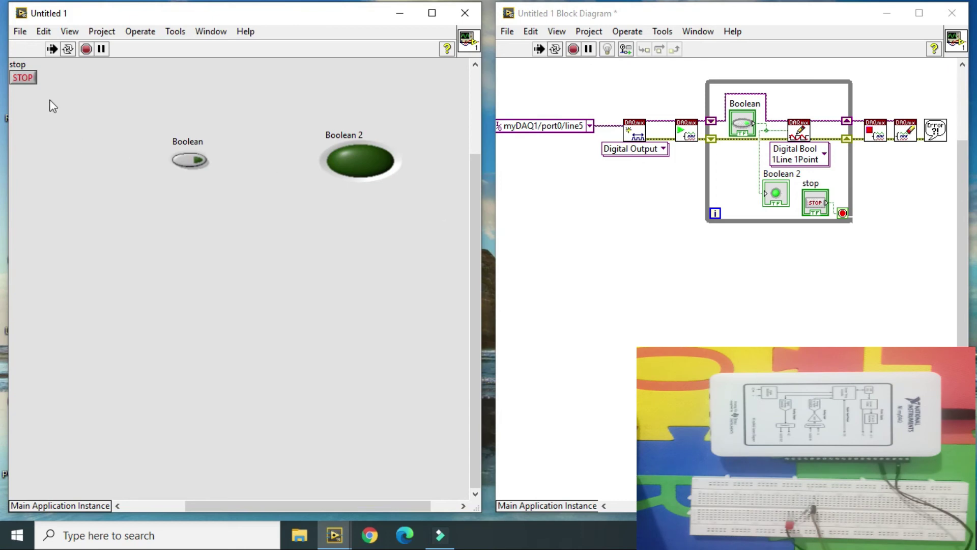
- Stop the VI with the STOP button and deselect it
{"action": "left_click", "coordinate": [27, 76]}
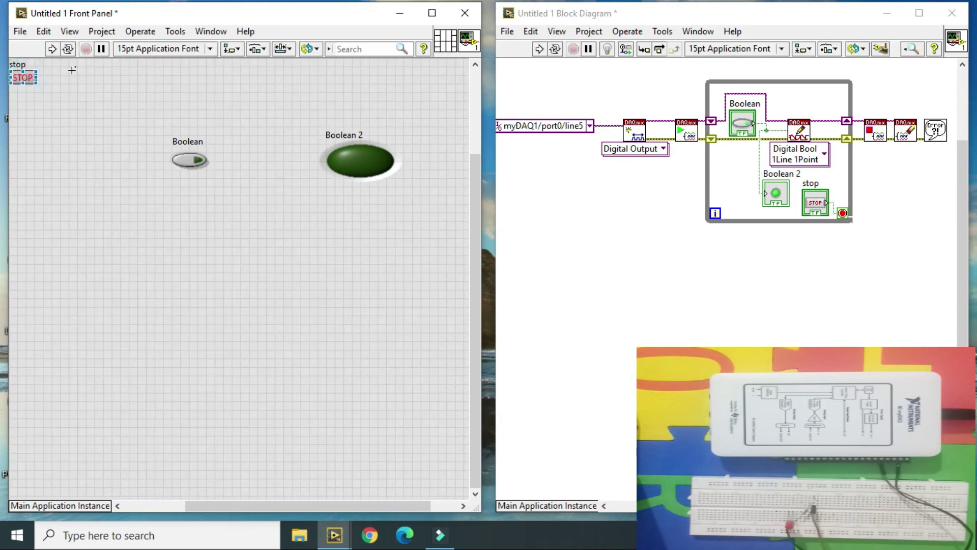
{"action": "key", "text": "Escape"}
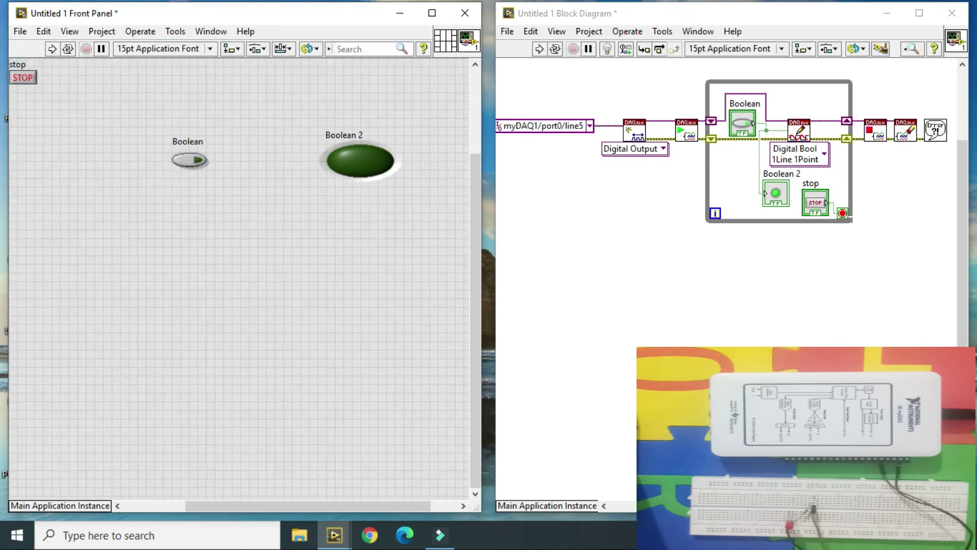